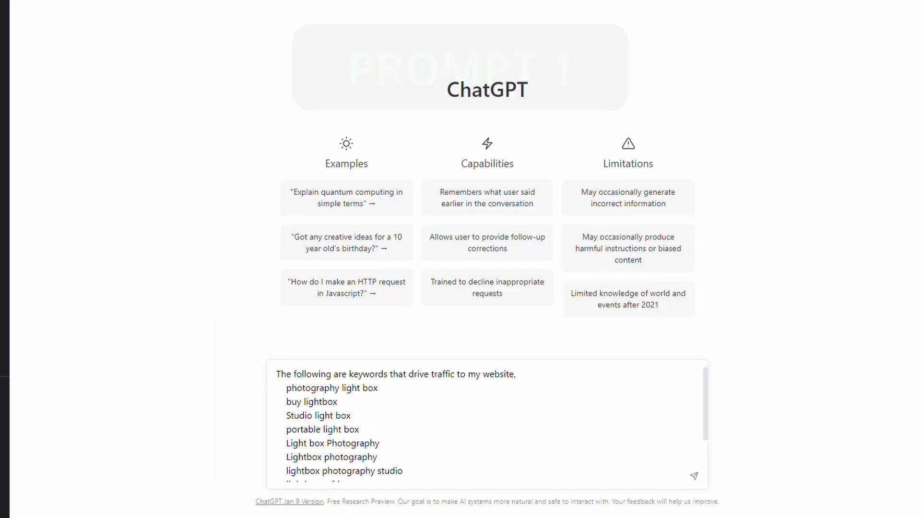
Send the keyword list so ChatGPT notes the keywords for future reference
{"action": "scroll", "coordinate": [512, 398], "scroll_direction": "down", "scroll_amount": 5}
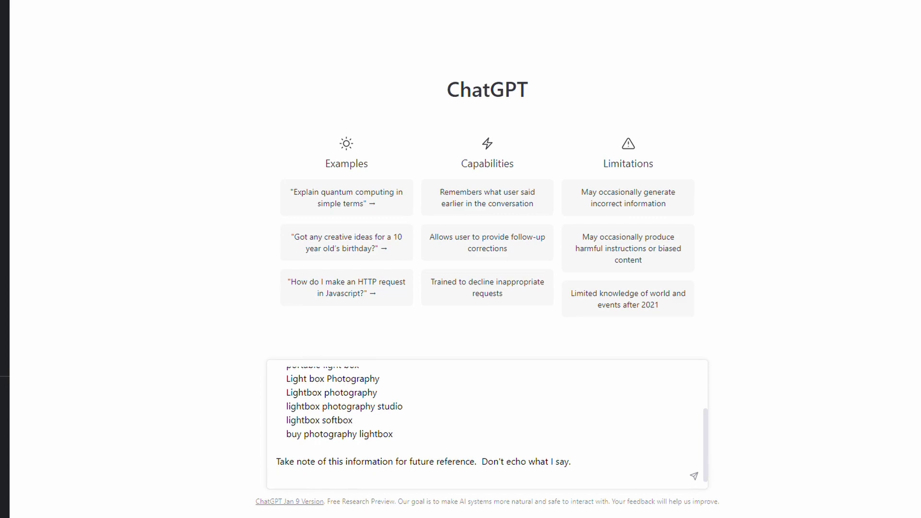
{"action": "key", "text": "Return"}
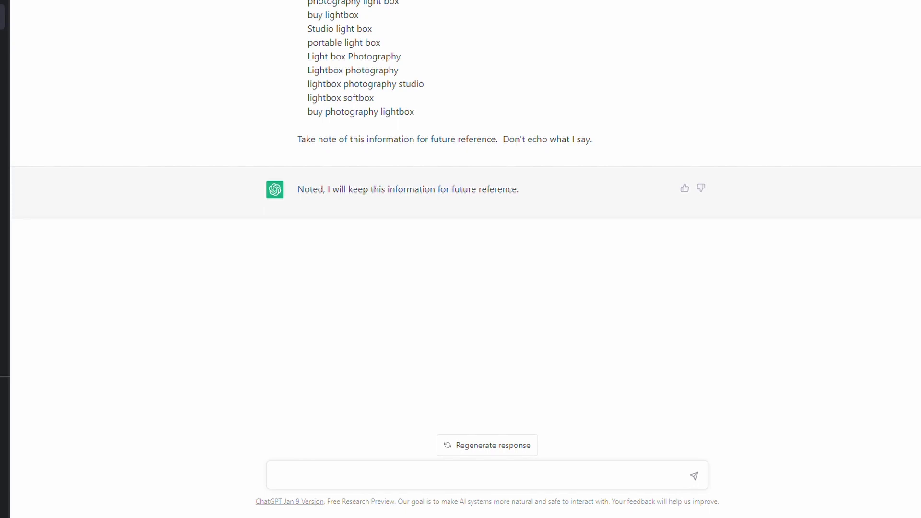
Send the keyword-rich blog-drafting instruction, then load the long markdown article-writing prompt
{"action": "type", "text": "Next I'm going to give you an instruction to draft a new blog article for my website. Use the keywords provide where possible to help this new blog article rank on google. Take note of this information for future reference. Don't lecture me on what it takes to influence search rankings. Don't echo my response."}
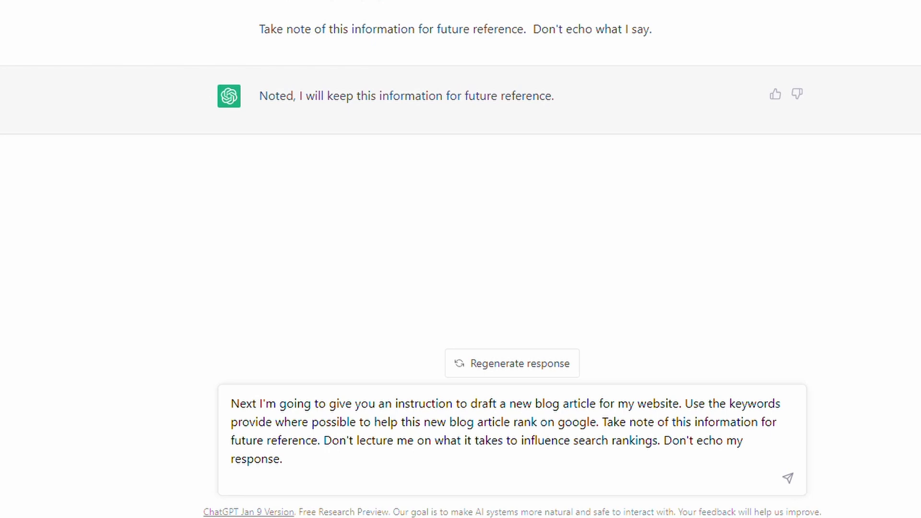
{"action": "key", "text": "Return"}
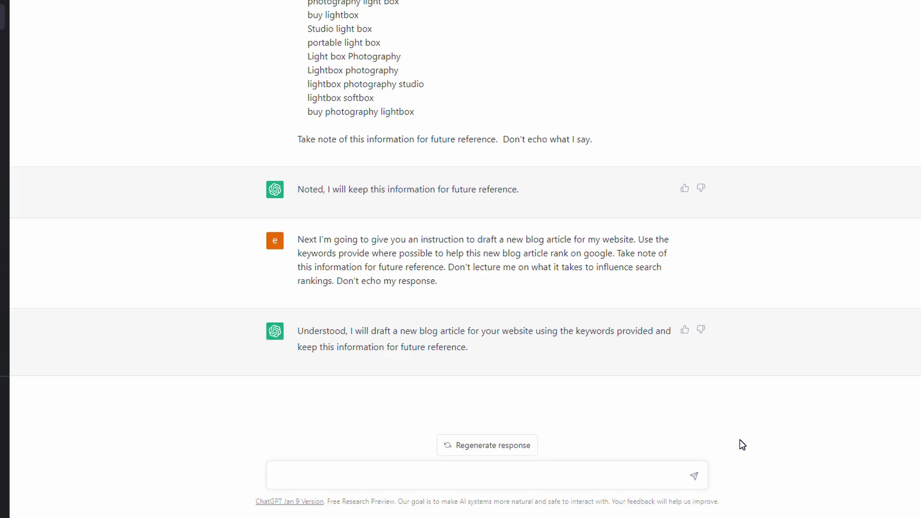
{"action": "key", "text": "ctrl+v"}
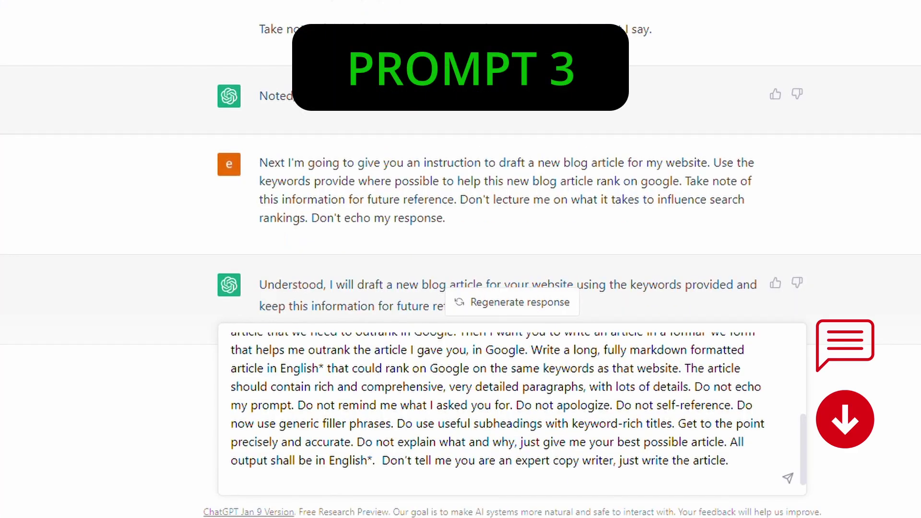
Have ChatGPT write the full light box photography guide through its Conclusion, then return to the title
{"action": "key", "text": "Return"}
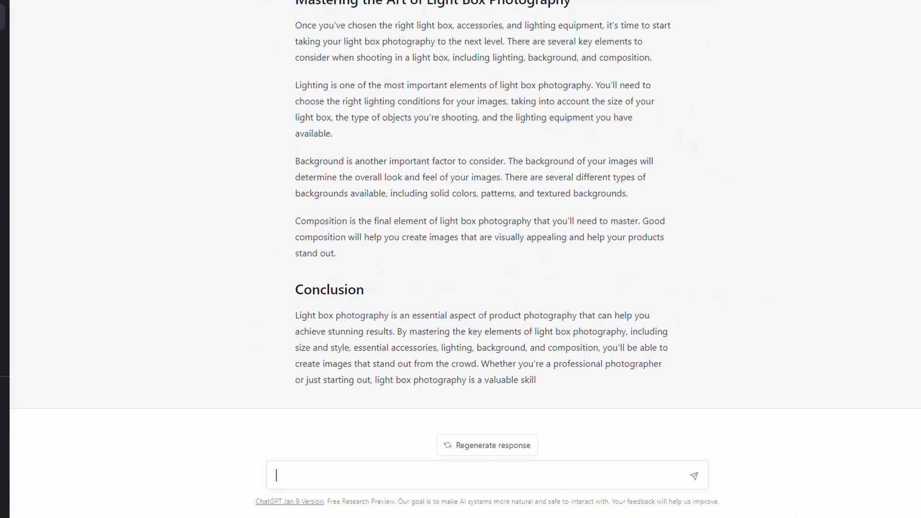
{"action": "scroll", "coordinate": [589, 378], "scroll_direction": "up", "scroll_amount": 20}
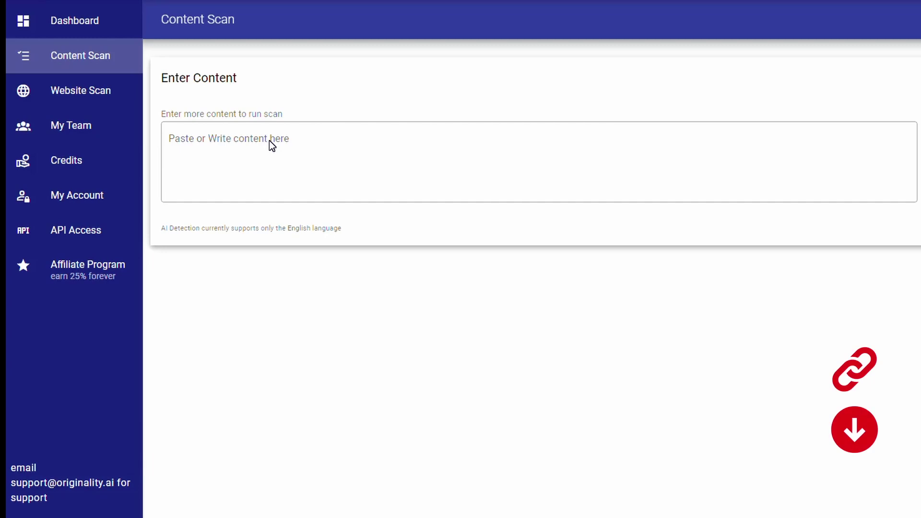
Scan the light box article in Originality.ai's Content Scan, which rates it 99% AI
{"action": "left_click", "coordinate": [269, 140]}
{"action": "key", "text": "ctrl+v"}
{"action": "scroll", "coordinate": [182, 468], "scroll_direction": "down", "scroll_amount": 2}
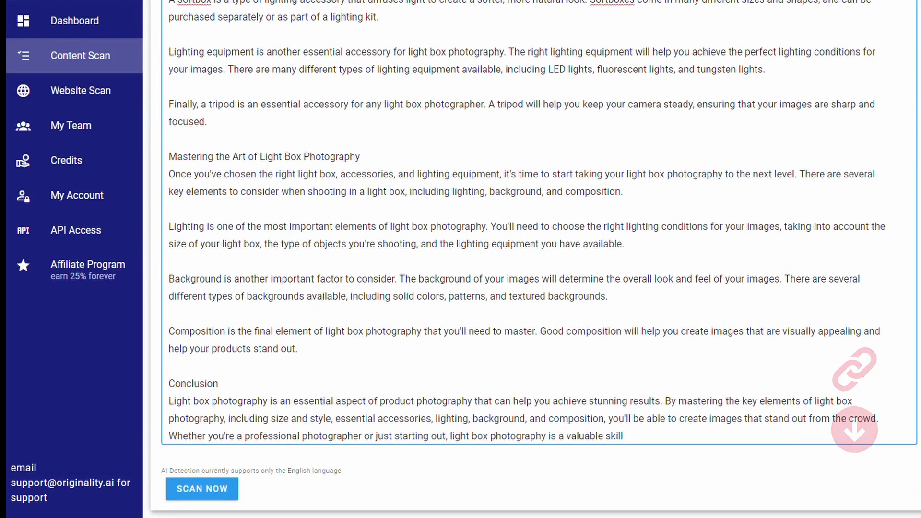
{"action": "left_click", "coordinate": [204, 491]}
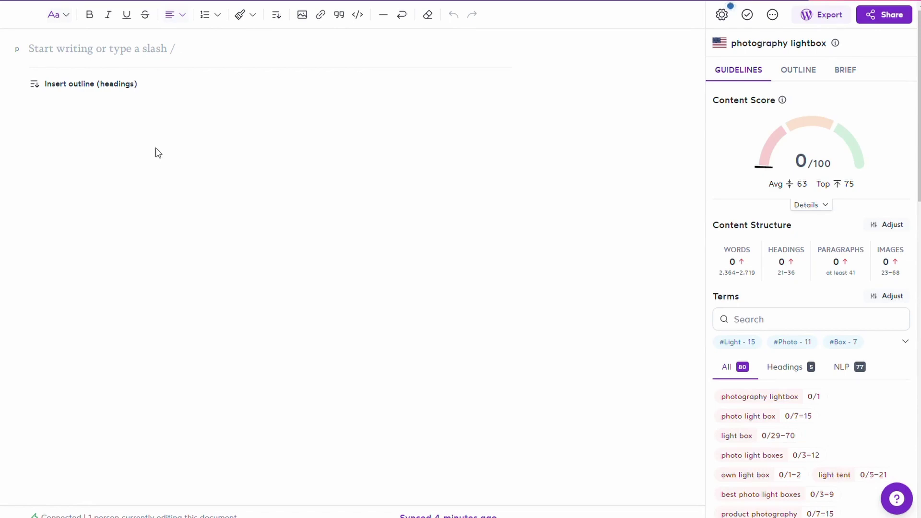
Paste the ChatGPT light box article into the Surfer SEO editor and check its content score
{"action": "key", "text": "ctrl+v"}
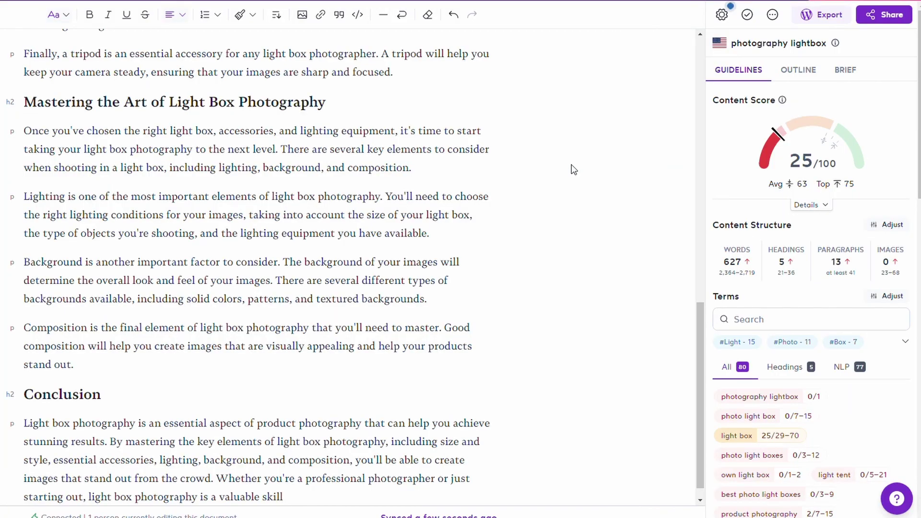
{"action": "scroll", "coordinate": [574, 169], "scroll_direction": "up", "scroll_amount": 3}
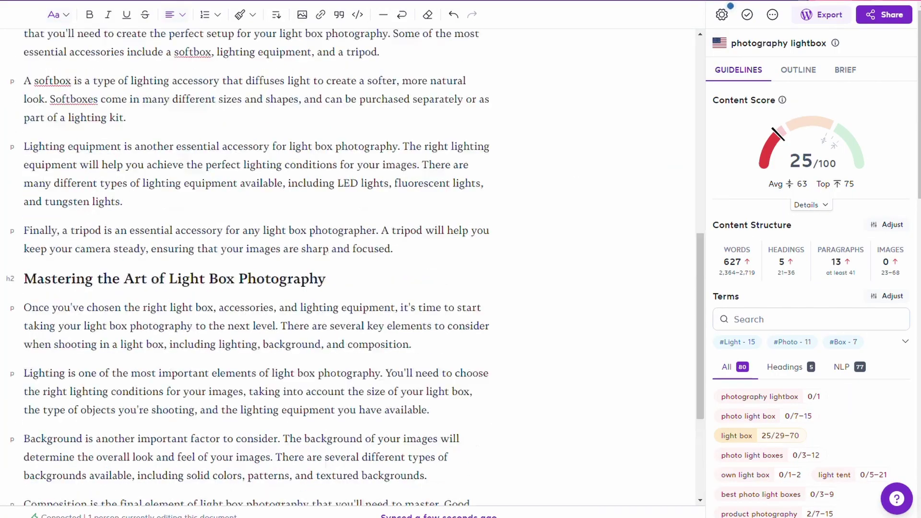
{"action": "scroll", "coordinate": [574, 168], "scroll_direction": "up", "scroll_amount": 10}
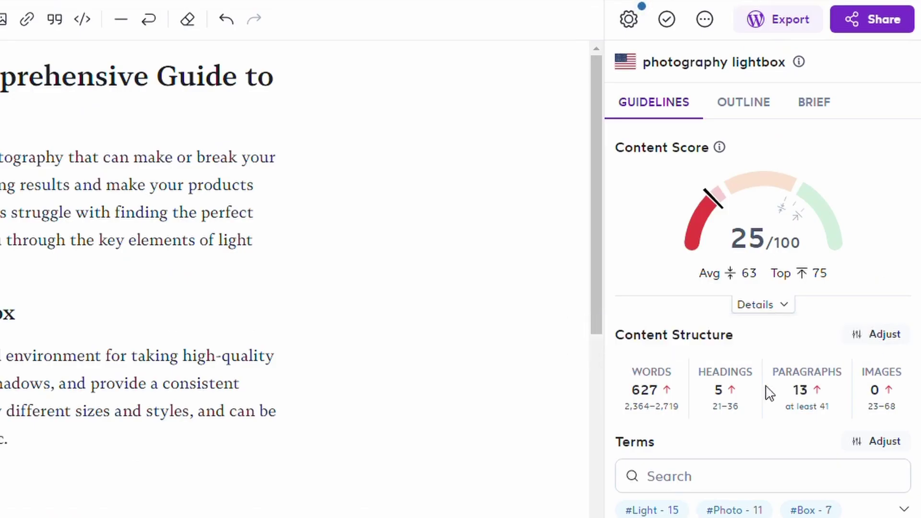
{"action": "mouse_move", "coordinate": [874, 391]}
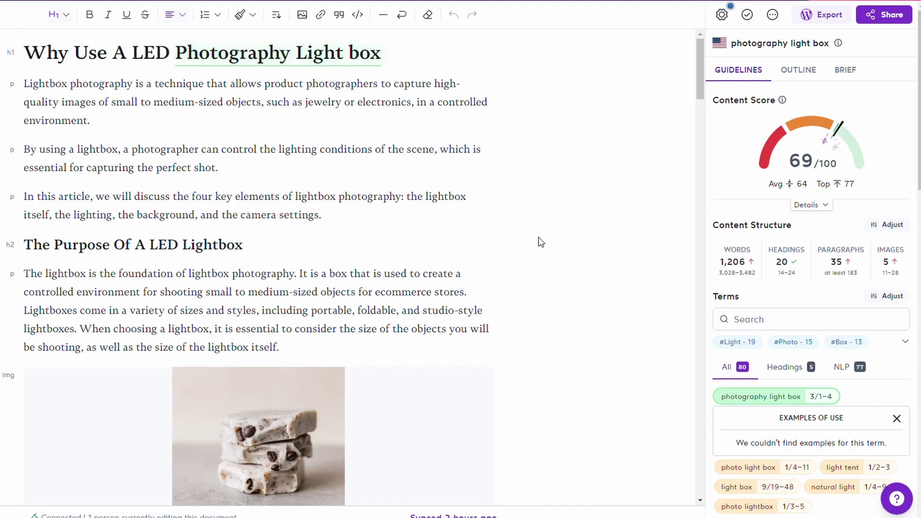
Review the LED light box article in Surfer SEO, scoring 69/100
{"action": "scroll", "coordinate": [520, 347], "scroll_direction": "down", "scroll_amount": 10}
{"action": "scroll", "coordinate": [520, 349], "scroll_direction": "up", "scroll_amount": 3}
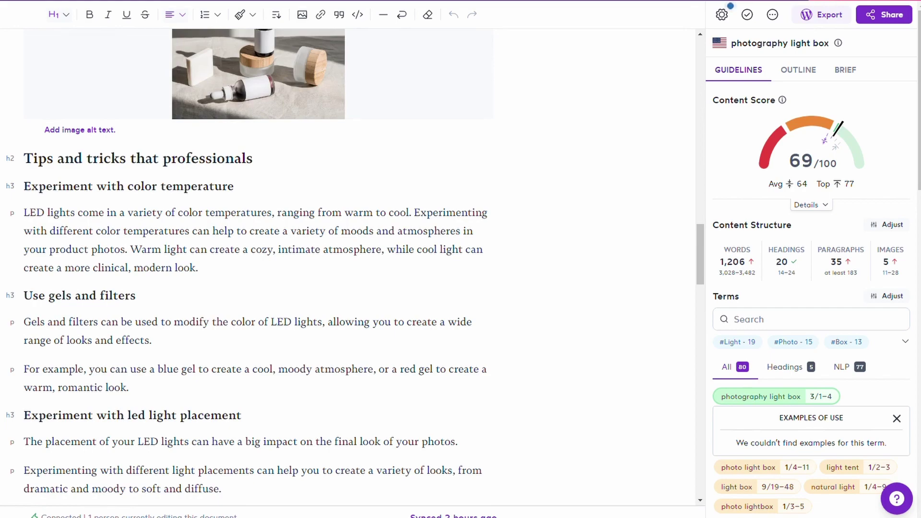
{"action": "scroll", "coordinate": [520, 347], "scroll_direction": "down", "scroll_amount": 15}
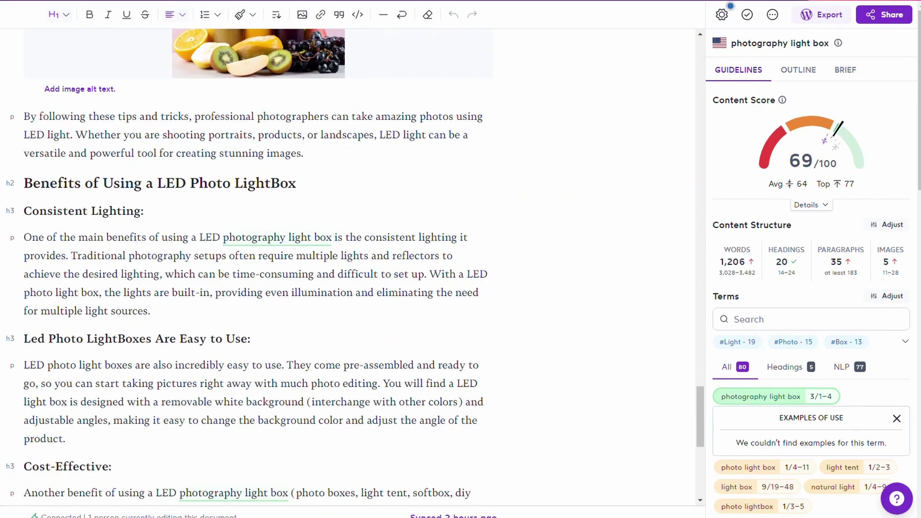
{"action": "scroll", "coordinate": [520, 348], "scroll_direction": "down", "scroll_amount": 7}
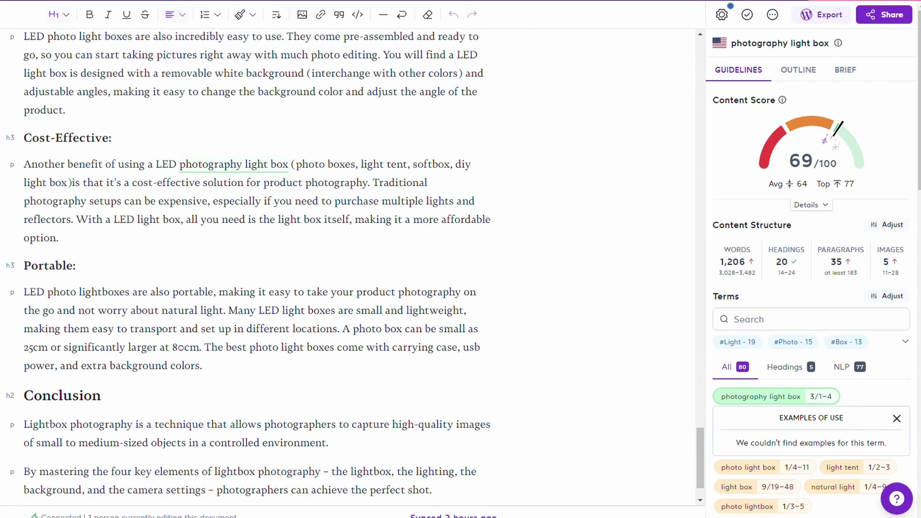
{"action": "left_click", "coordinate": [810, 319]}
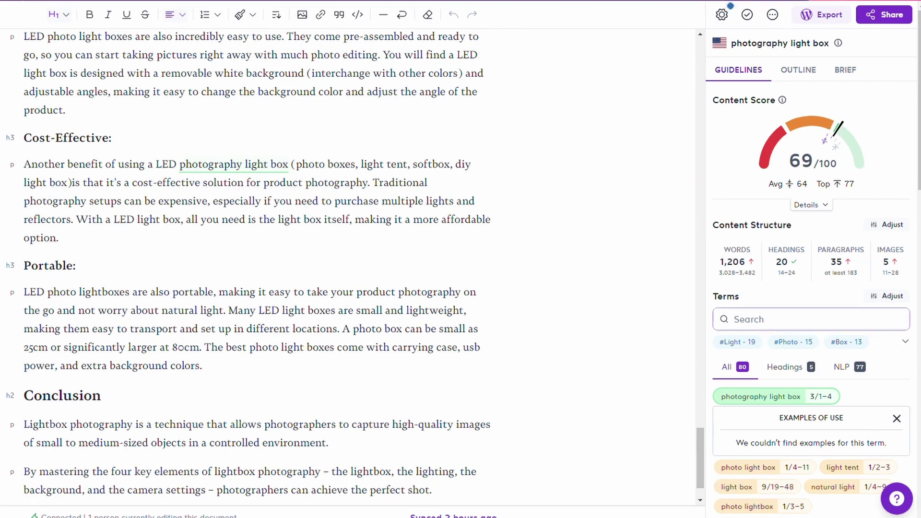
{"action": "scroll", "coordinate": [823, 240], "scroll_direction": "down", "scroll_amount": 7}
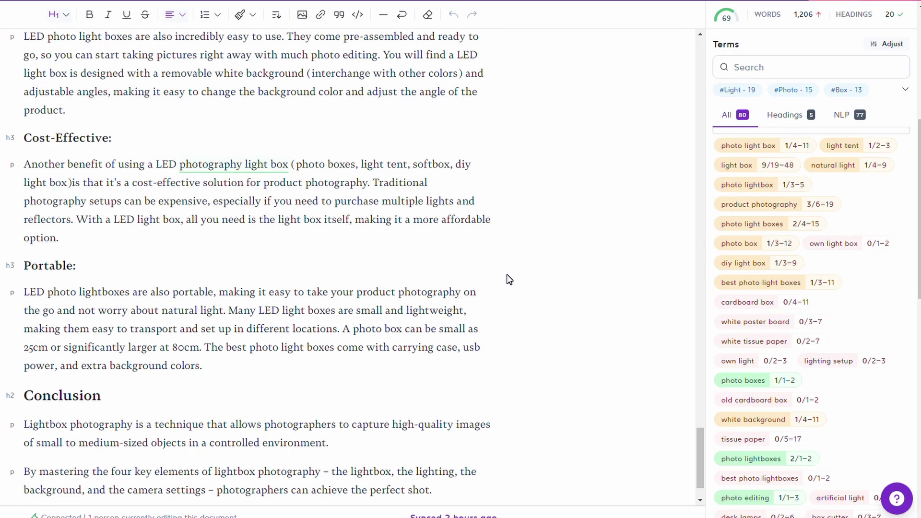
Select the entire article text and start a new Originality.ai content scan
{"action": "key", "text": "ctrl+a"}
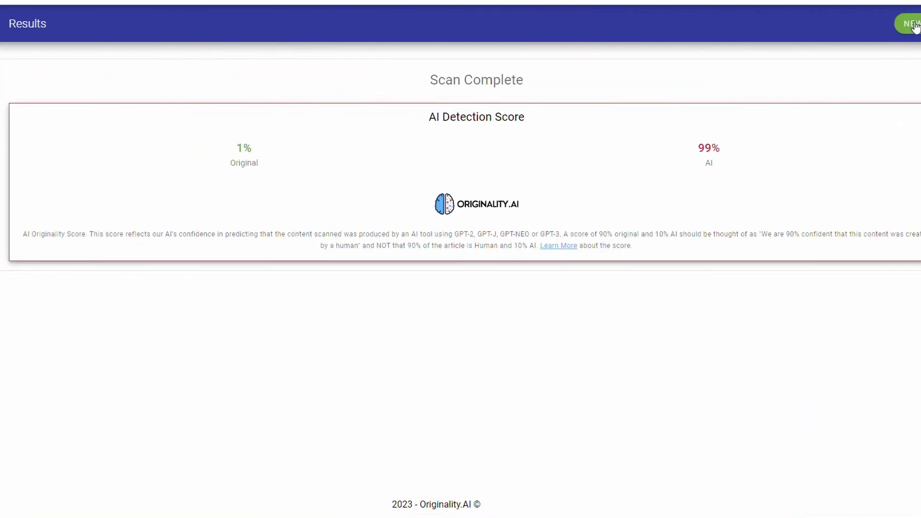
{"action": "left_click", "coordinate": [916, 27]}
{"action": "left_click", "coordinate": [91, 144]}
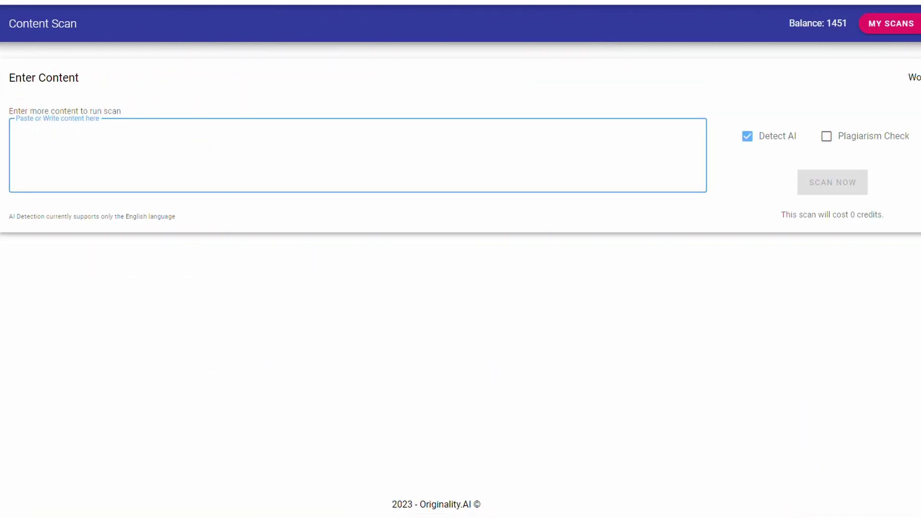
Scan the Surfer-edited LED lightbox article, which comes back 80% AI and 20% original
{"action": "key", "text": "ctrl+v"}
{"action": "scroll", "coordinate": [358, 259], "scroll_direction": "down", "scroll_amount": 2}
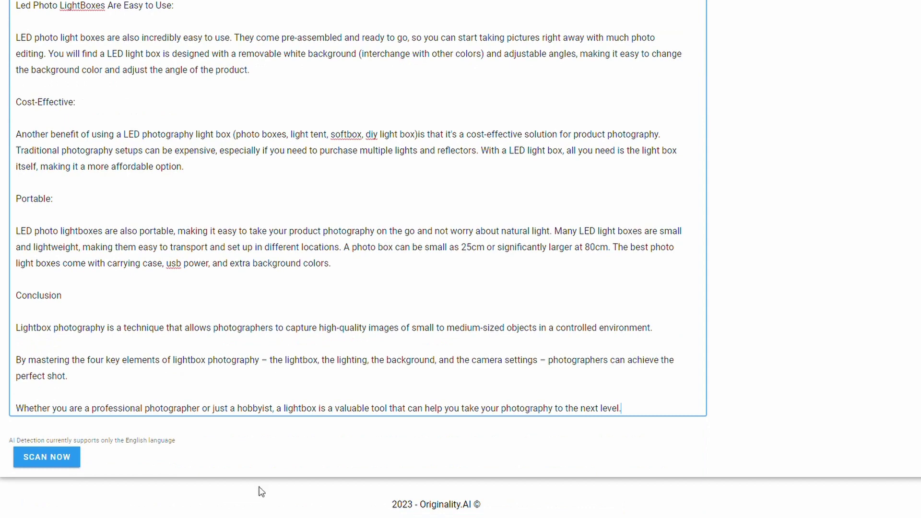
{"action": "left_click", "coordinate": [41, 458]}
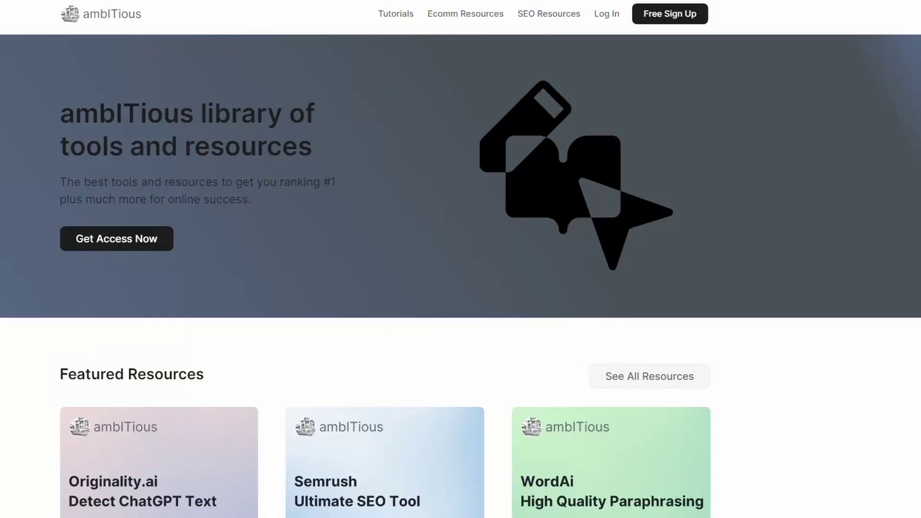
{"action": "scroll", "coordinate": [329, 336], "scroll_direction": "down", "scroll_amount": 13}
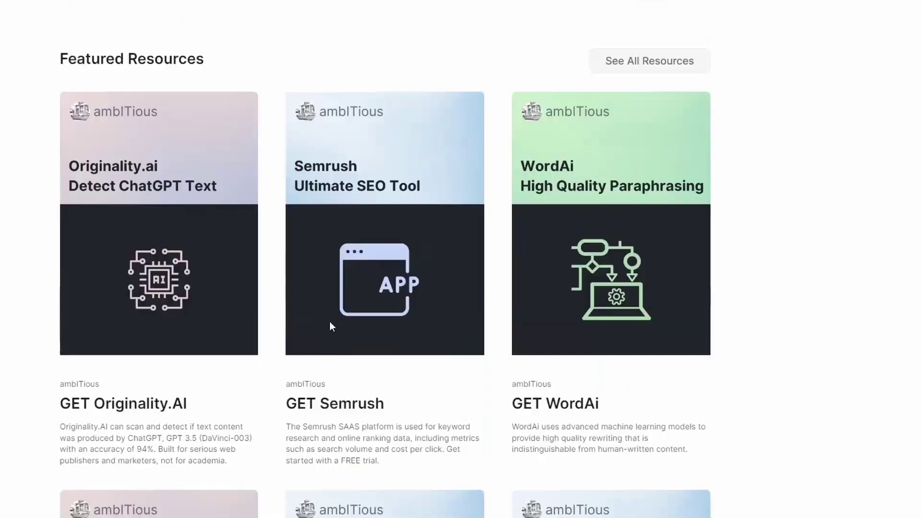
{"action": "scroll", "coordinate": [330, 328], "scroll_direction": "up", "scroll_amount": 13}
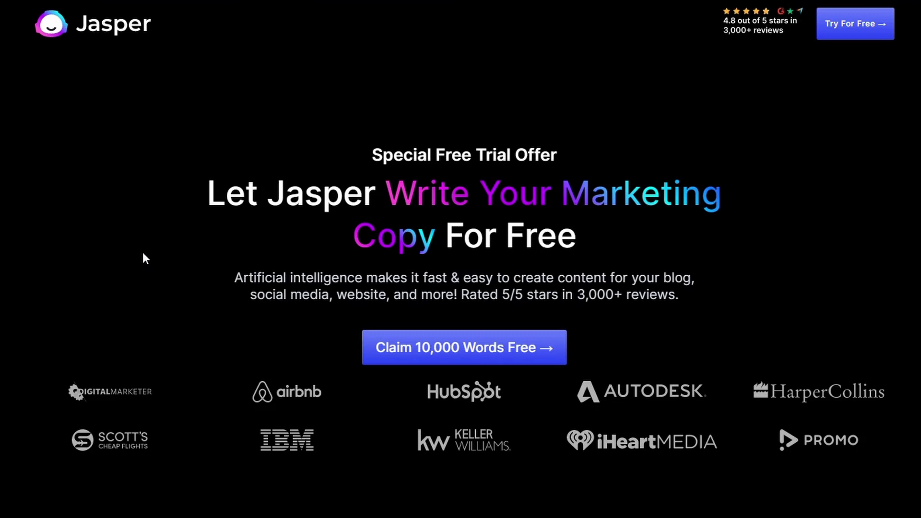
{"action": "scroll", "coordinate": [142, 251], "scroll_direction": "down", "scroll_amount": 2}
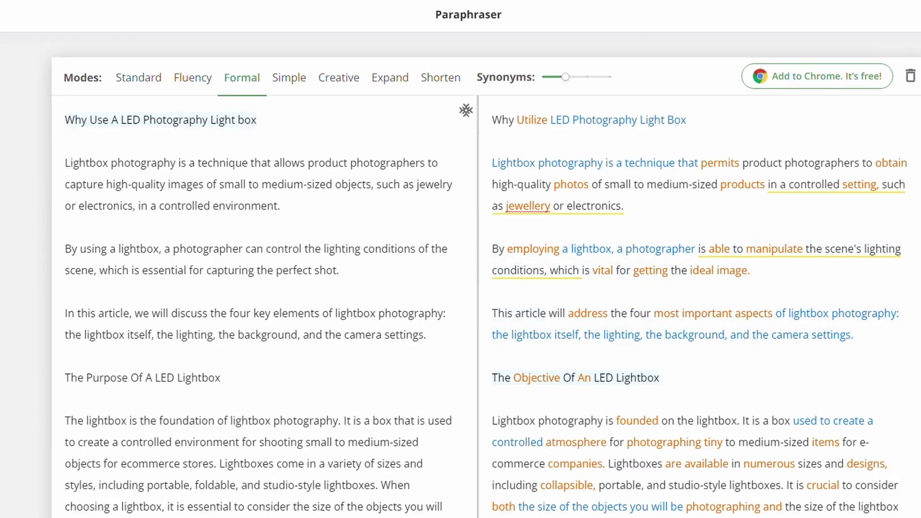
Restore the heading's original wording, then replace it with the Standard rewording 'What A LED Lightbox Is Used For'
{"action": "mouse_move", "coordinate": [527, 384]}
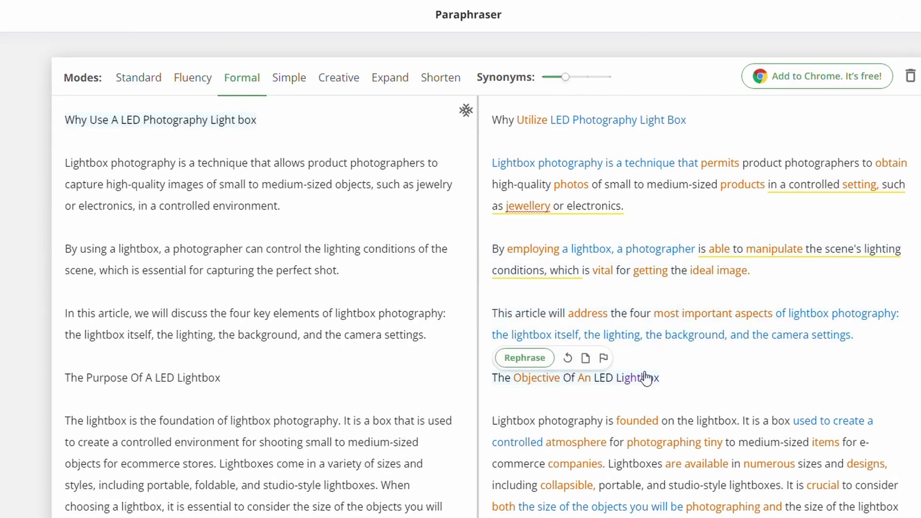
{"action": "left_click", "coordinate": [569, 361]}
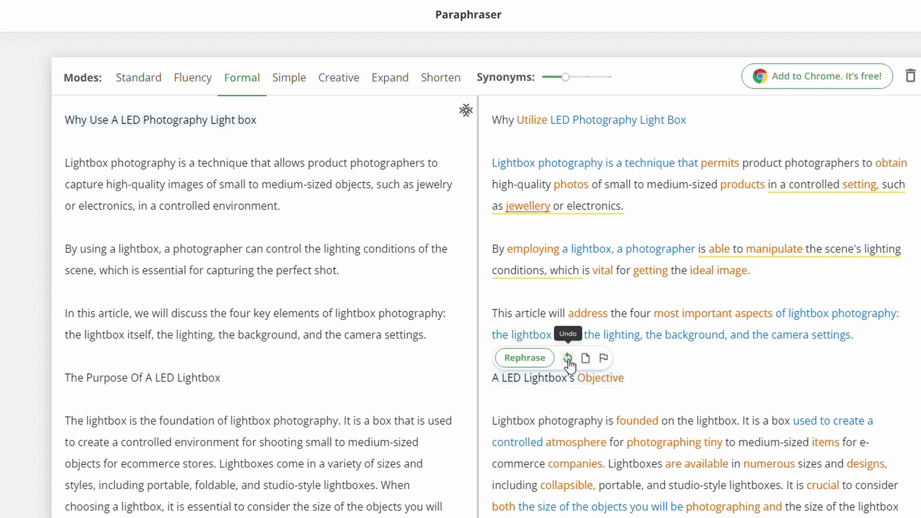
{"action": "left_click", "coordinate": [569, 359]}
{"action": "left_click", "coordinate": [569, 360]}
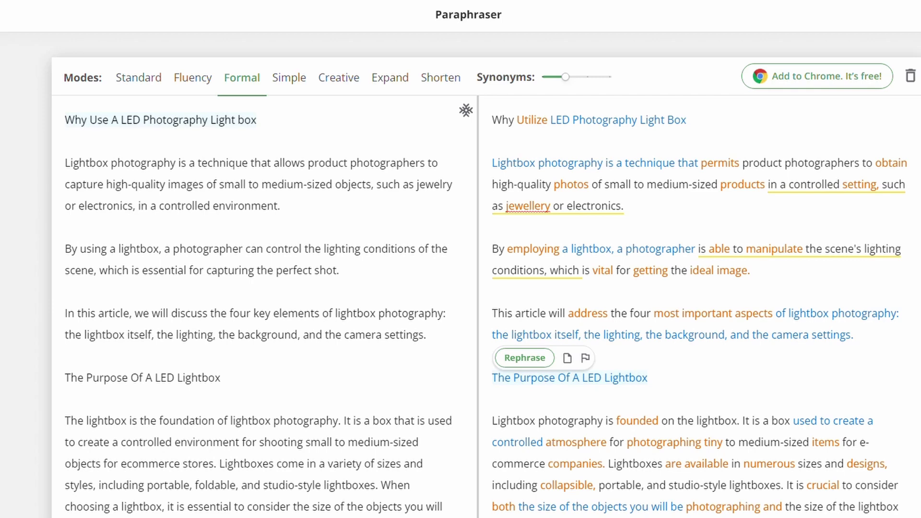
{"action": "left_click", "coordinate": [524, 358]}
{"action": "left_click", "coordinate": [511, 400]}
{"action": "left_click", "coordinate": [527, 474]}
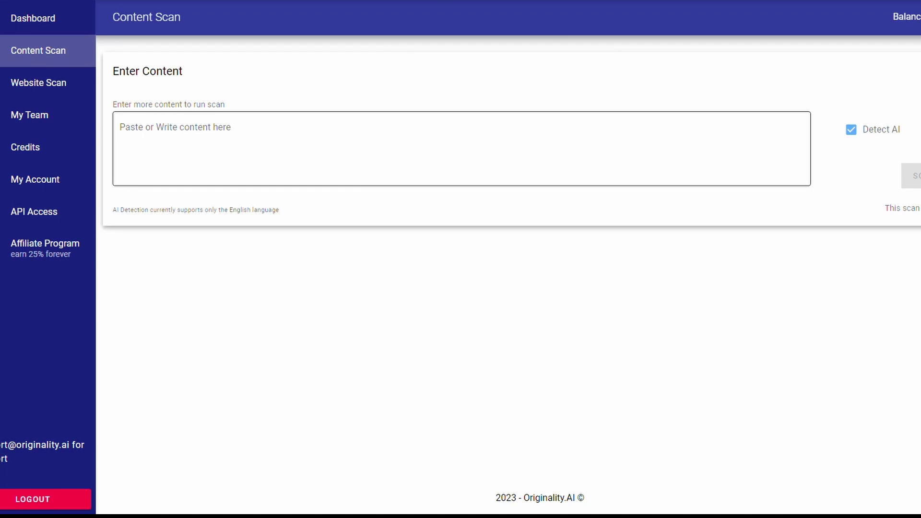
Scan the paraphrased lightbox article in Originality.ai, scoring 83% original and 17% AI
{"action": "left_click", "coordinate": [120, 126]}
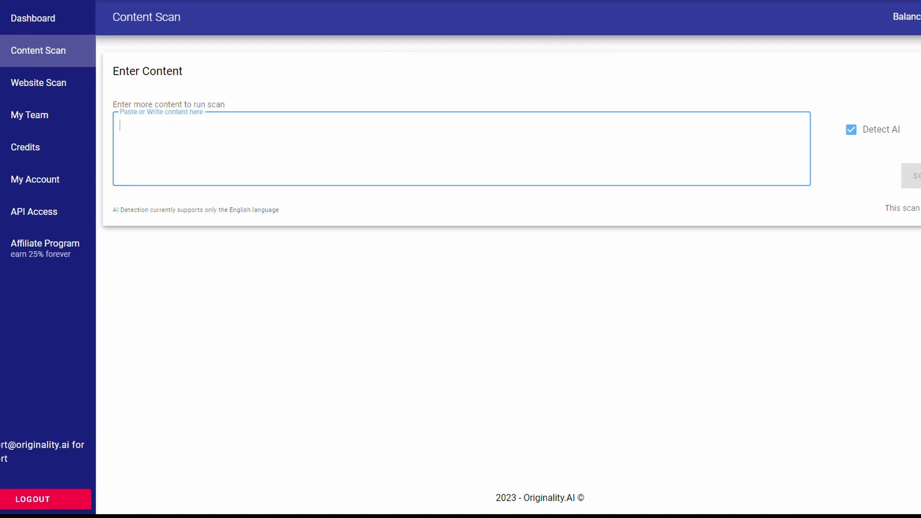
{"action": "key", "text": "ctrl+v"}
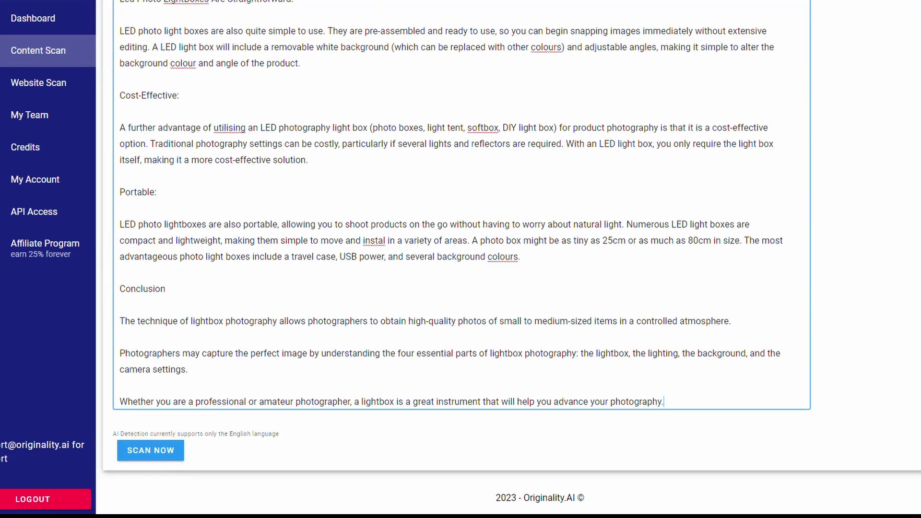
{"action": "left_click", "coordinate": [151, 451]}
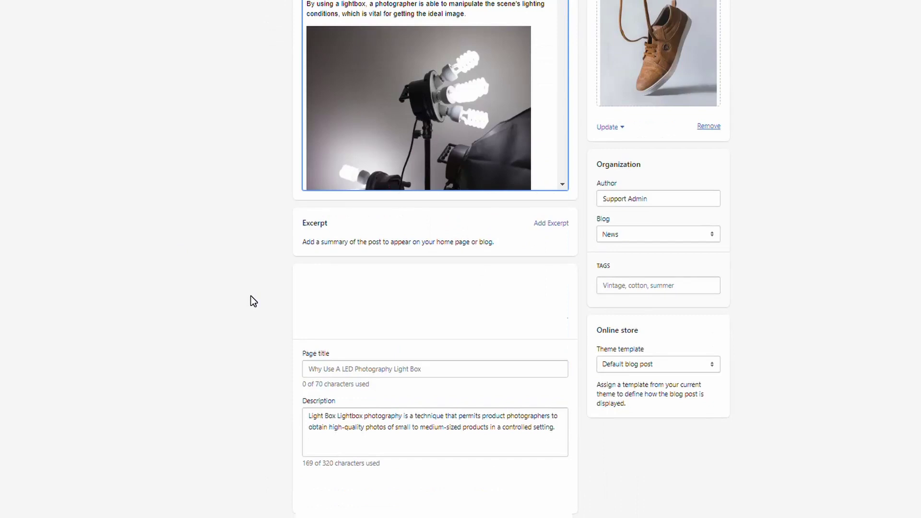
Go to the post's Search engine listing section and start editing its page title
{"action": "scroll", "coordinate": [250, 315], "scroll_direction": "down", "scroll_amount": 2}
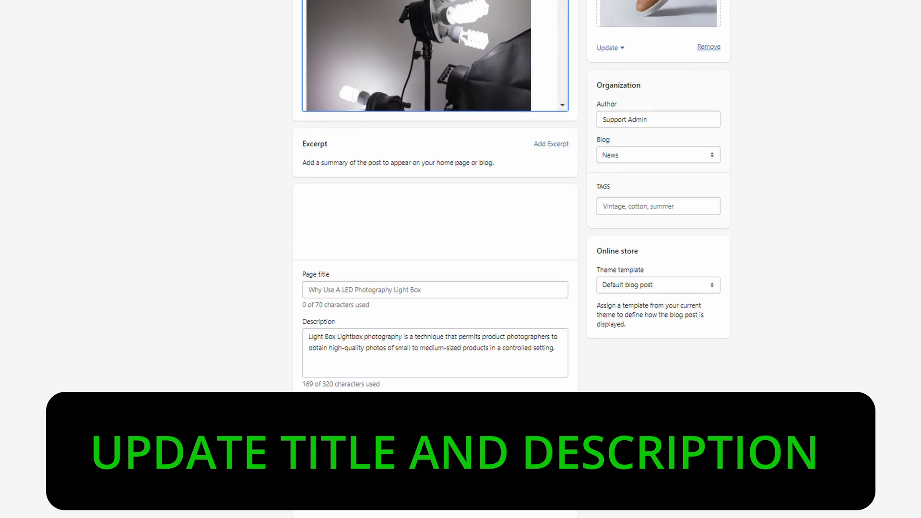
{"action": "left_click", "coordinate": [309, 290]}
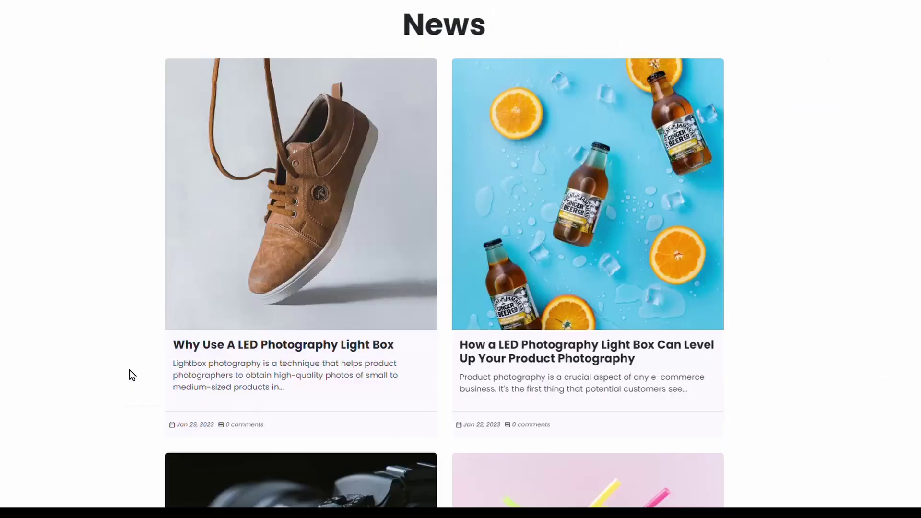
Open the 'Why Use A LED Photography Light Box' post from the News blog
{"action": "left_click", "coordinate": [235, 369]}
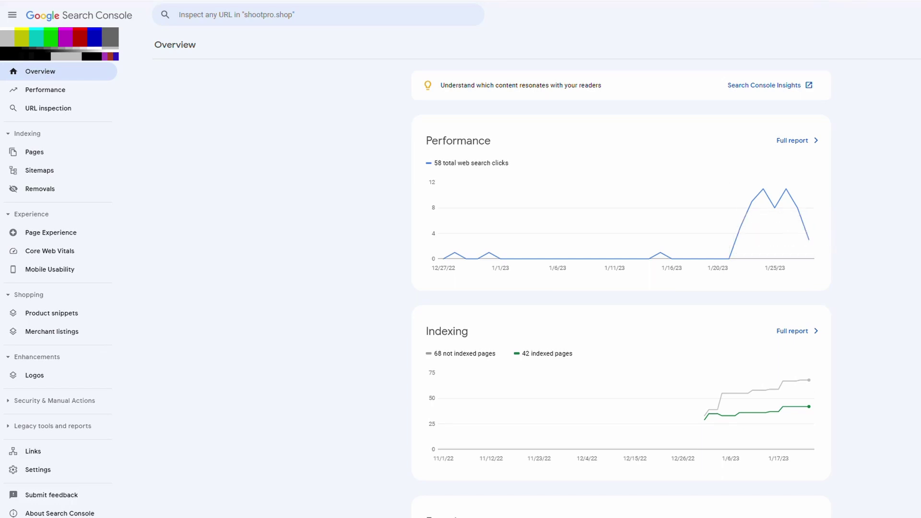
Inspect the new light box post URL in Search Console and request its indexing
{"action": "key", "text": "ctrl+v"}
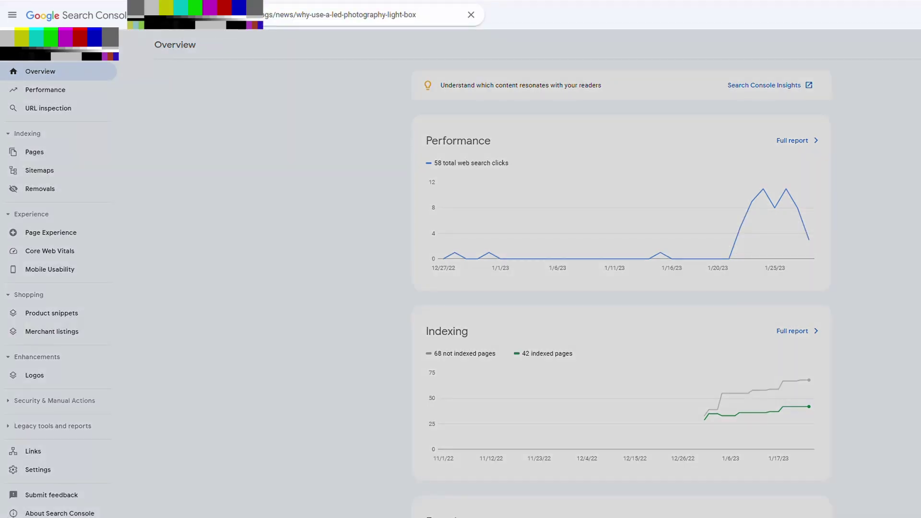
{"action": "key", "text": "Return"}
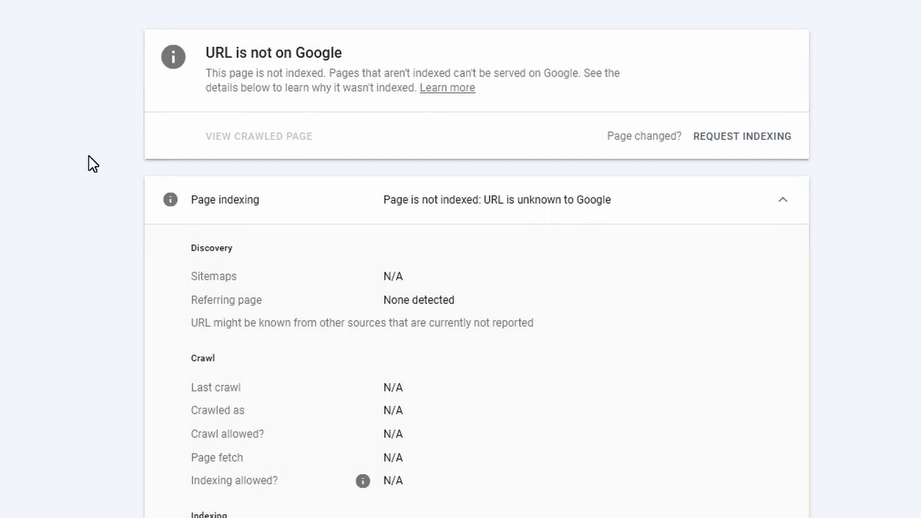
{"action": "left_click", "coordinate": [745, 138]}
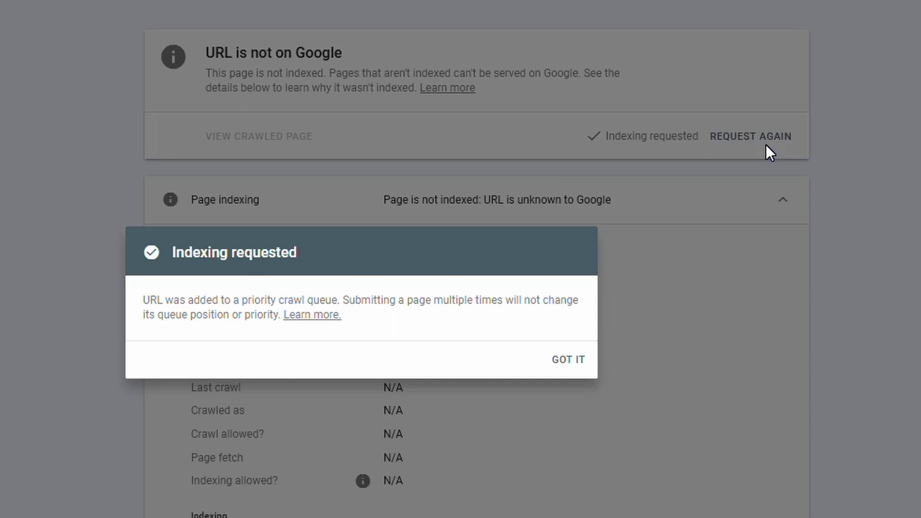
{"action": "left_click", "coordinate": [572, 361]}
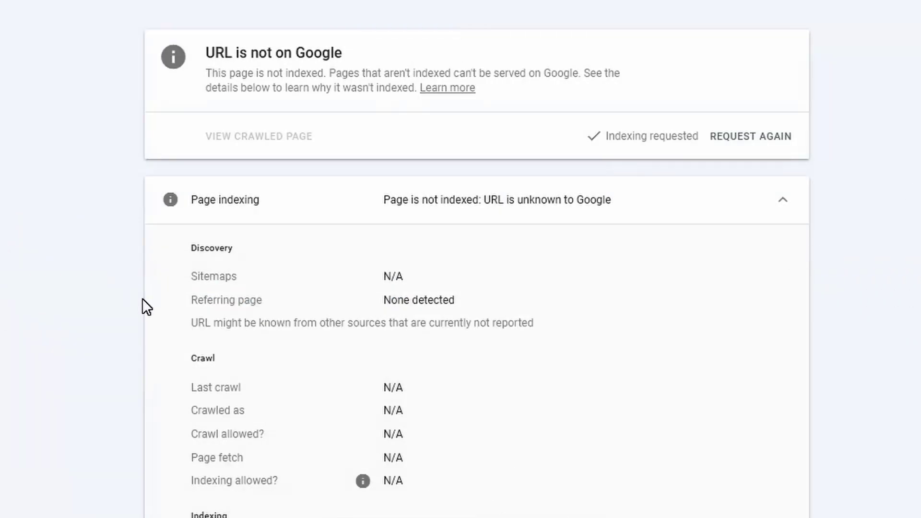